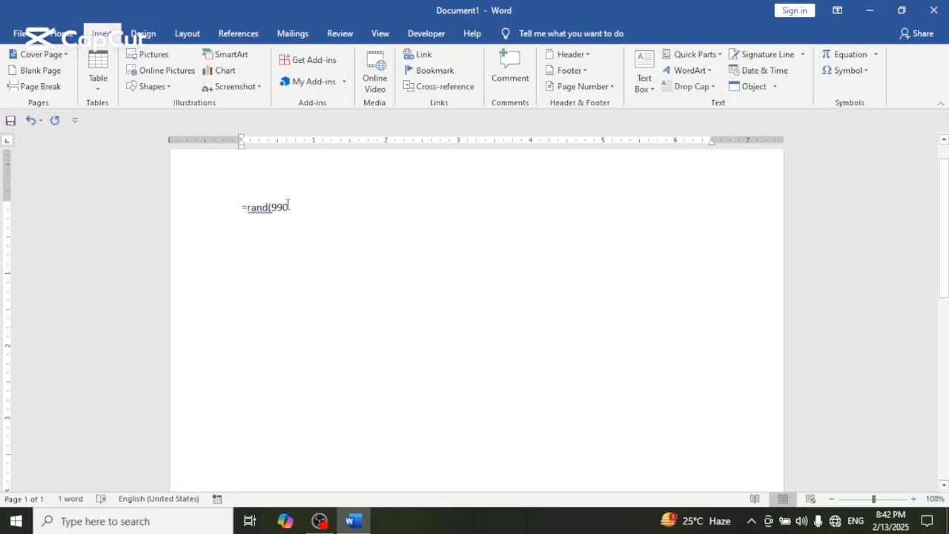
- Generate placeholder paragraphs with the formula =rand(9) and return to the beginning of the document
key("BackSpace")
key("BackSpace")
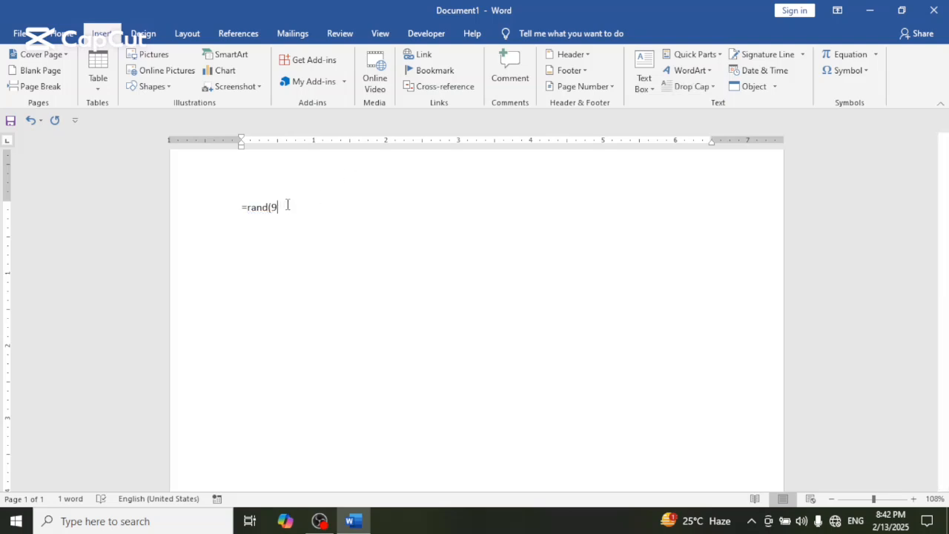
type(")")
key("Return")
key("ctrl+Home")
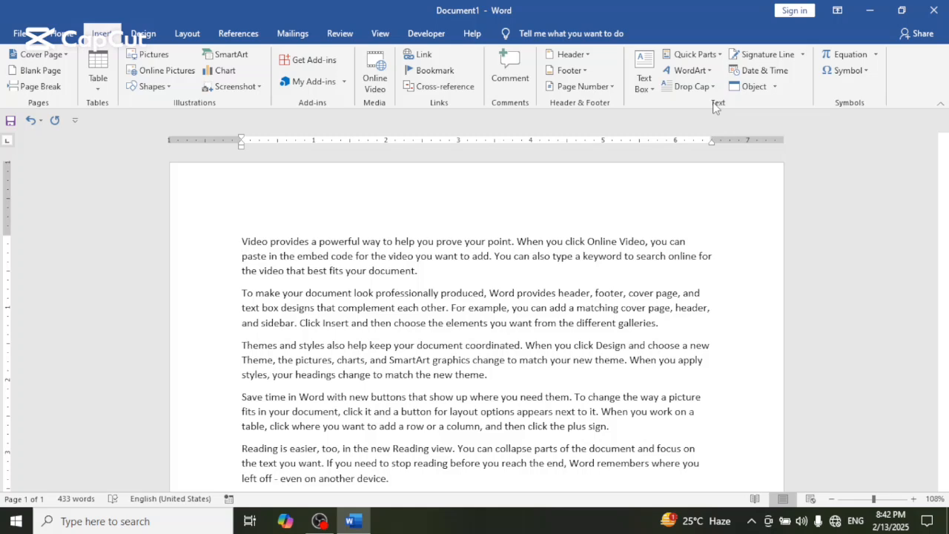
- Insert a Simple Text Box and replace its placeholder with the lines "lksdjgksdfj", "lasdfjal", "sadlfjlasd" and "ldfkjsal"
left_click(649, 90)
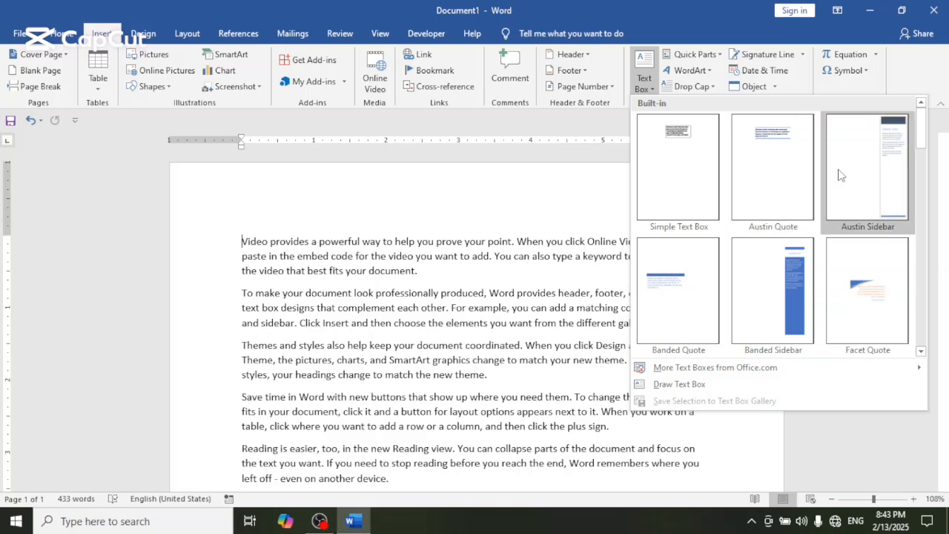
left_click(663, 175)
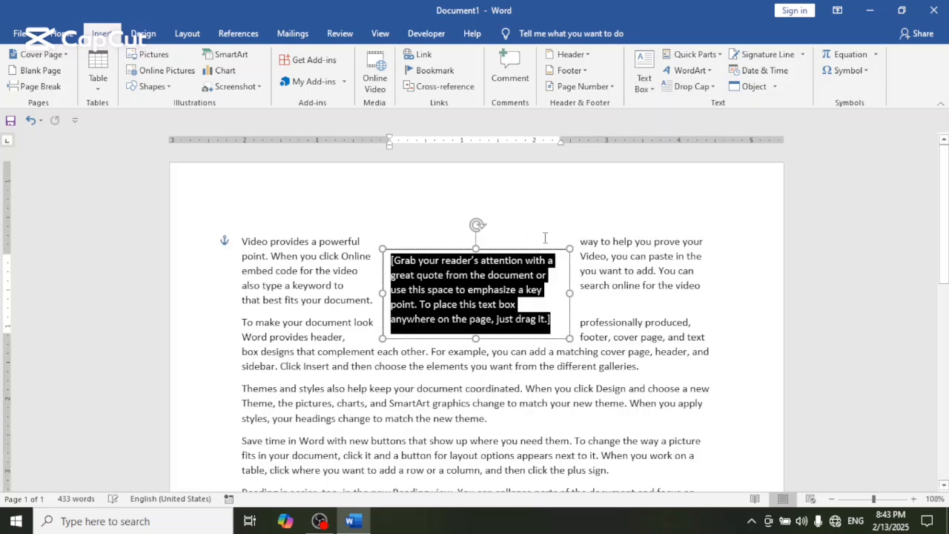
key("Delete")
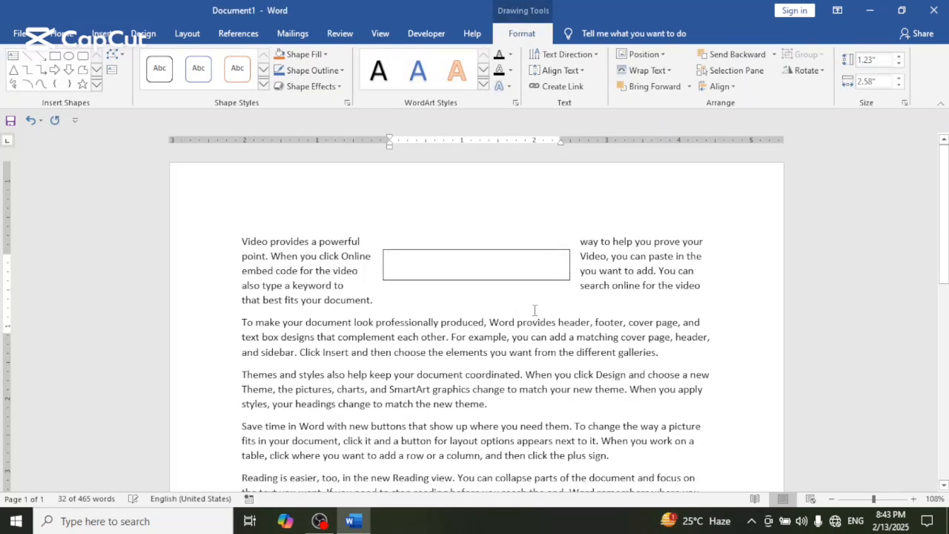
type("lksdjgksdfj")
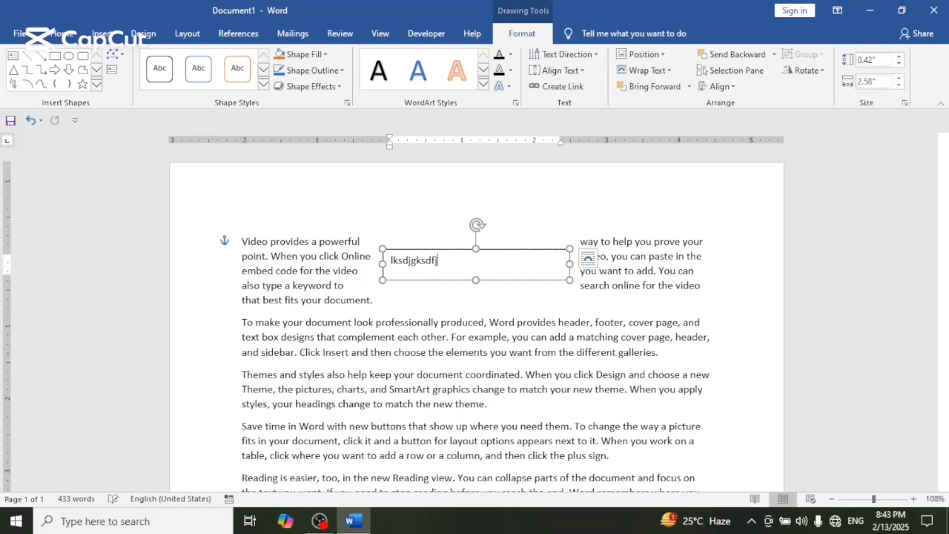
key("Return")
type("lasdfjal")
key("Return")
type("sadlfjlasd")
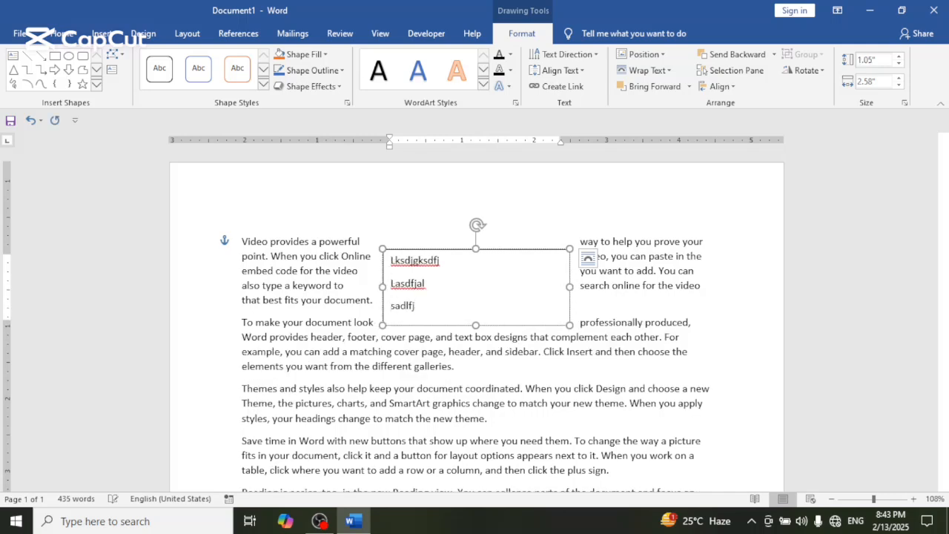
key("Return")
type("ldfkjsal")
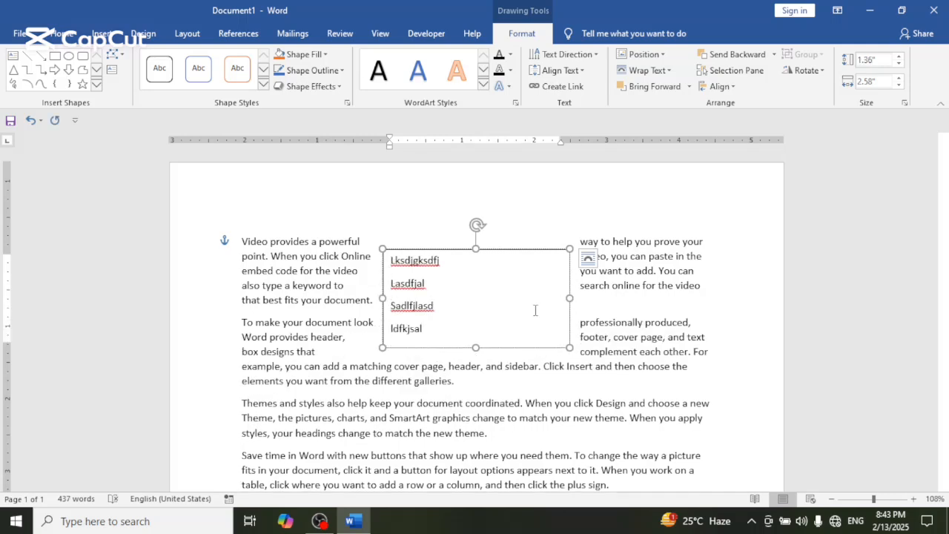
- Undo the text box entries and the insertion of the text box itself
key("ctrl+z")
key("ctrl+z")
key("ctrl+z")
key("ctrl+z")
key("ctrl+z")
key("ctrl+z")
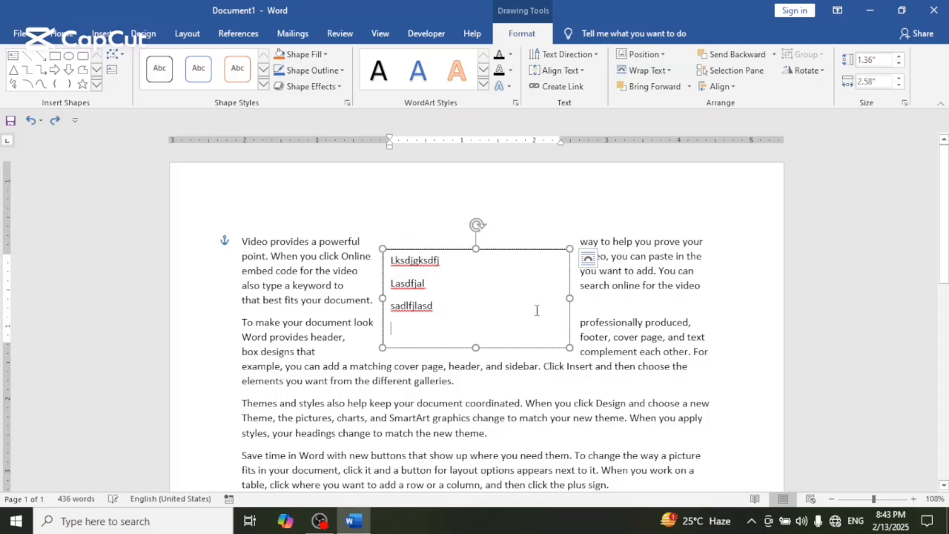
key("ctrl+z")
key("ctrl+z")
key("ctrl+z")
key("ctrl+z")
key("ctrl+z")
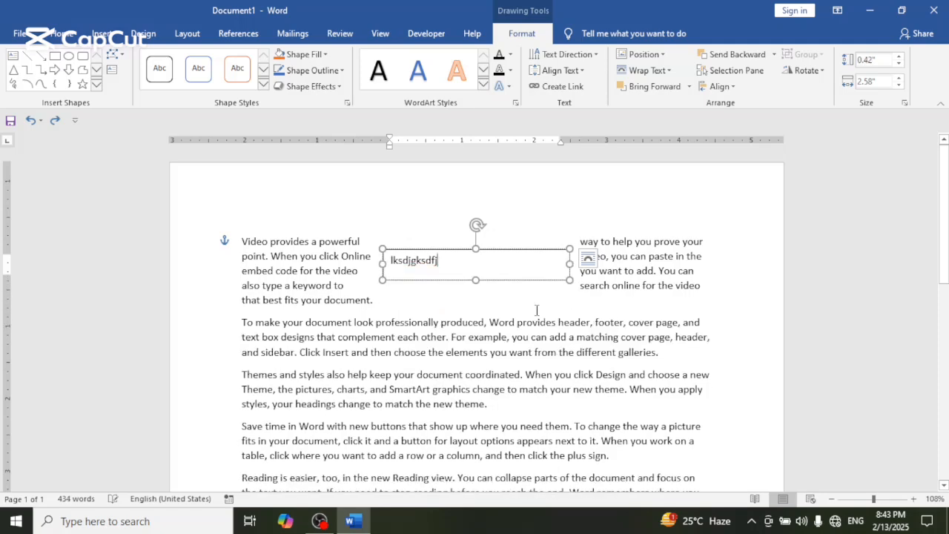
key("ctrl+z")
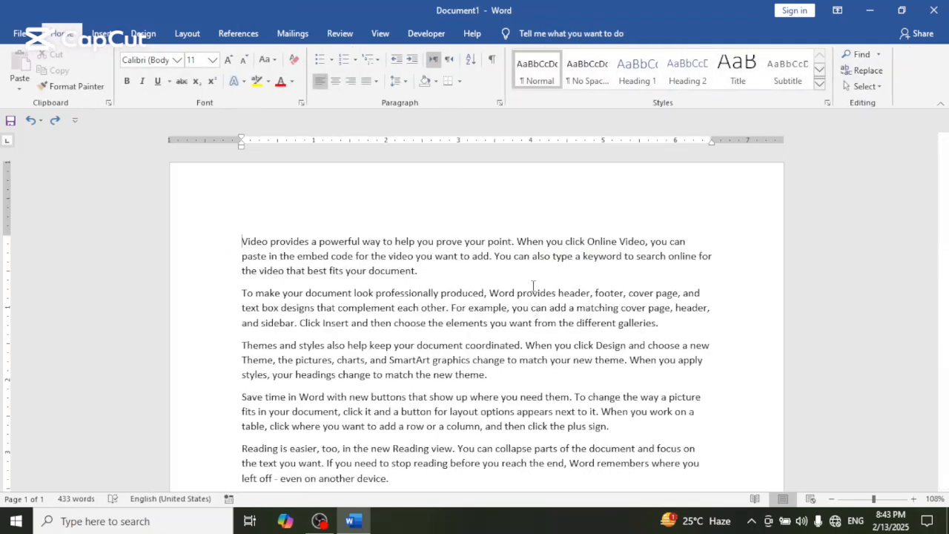
- Insert the Company E-mail document property at the start of the first paragraph and fill it with "jldsfjlsafksaf"
left_click(101, 33)
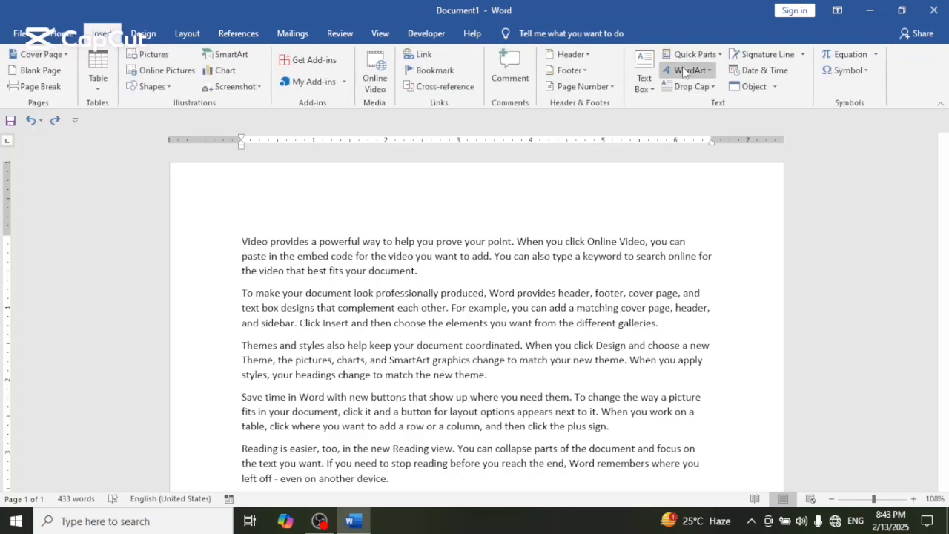
left_click(718, 55)
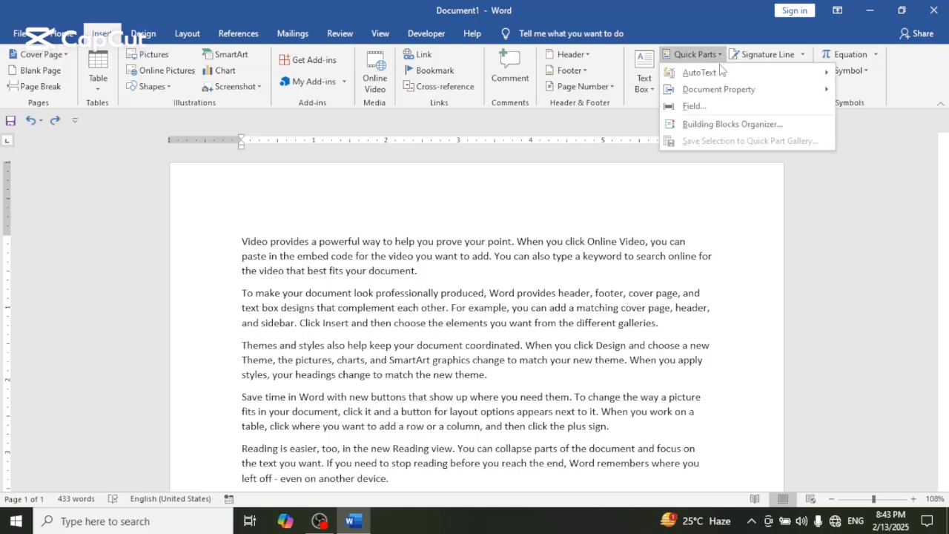
mouse_move(720, 73)
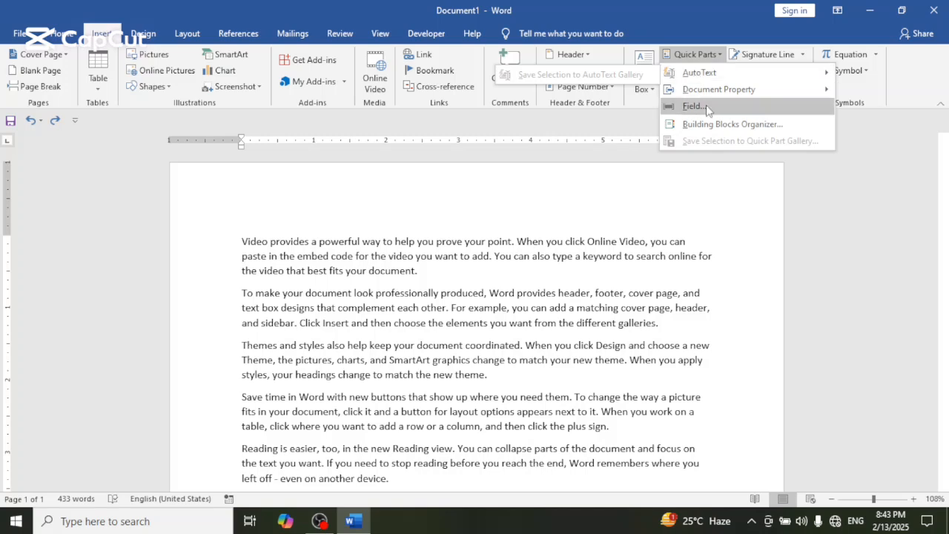
mouse_move(710, 98)
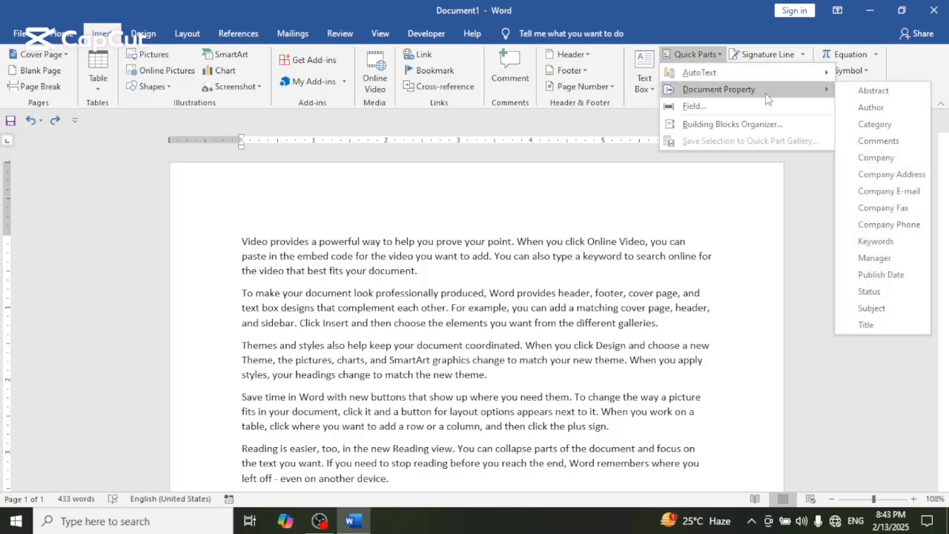
left_click(882, 191)
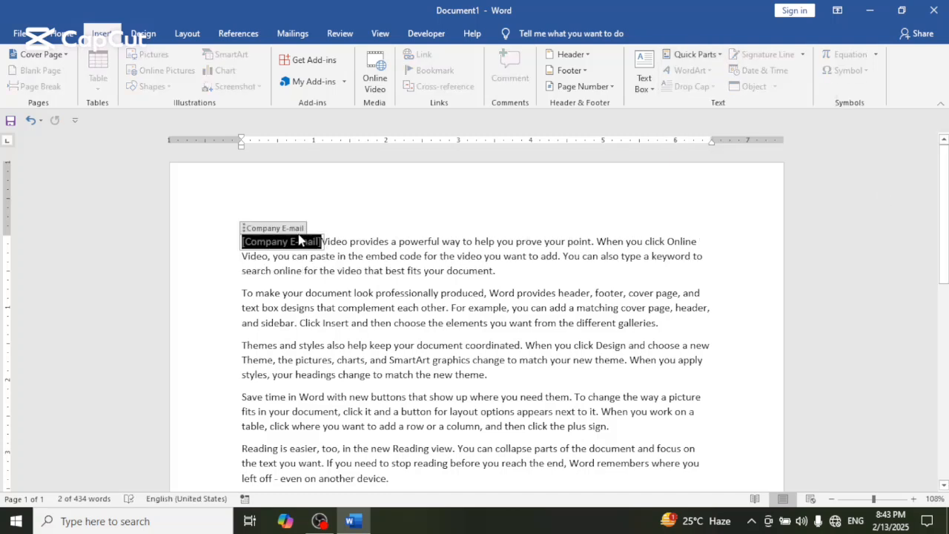
type("jldsfjlsafksaf")
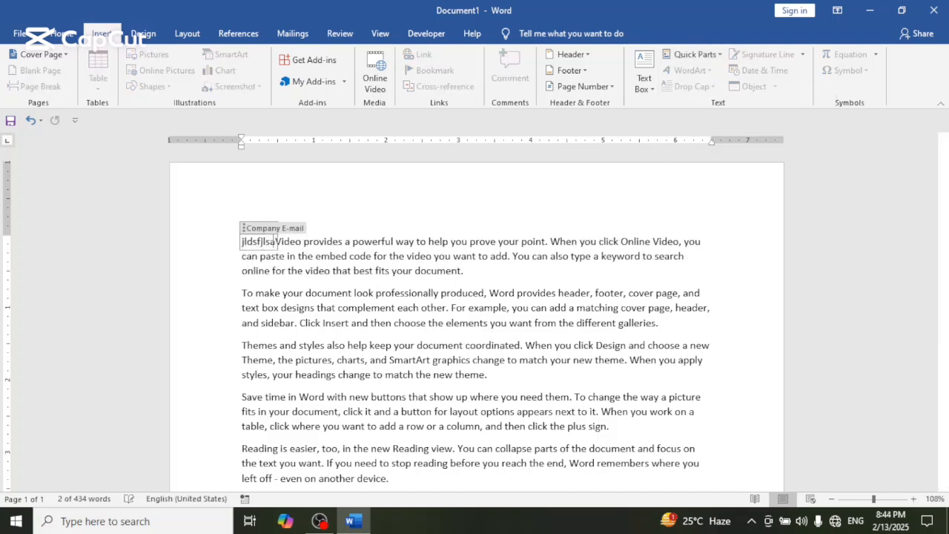
left_click(376, 289)
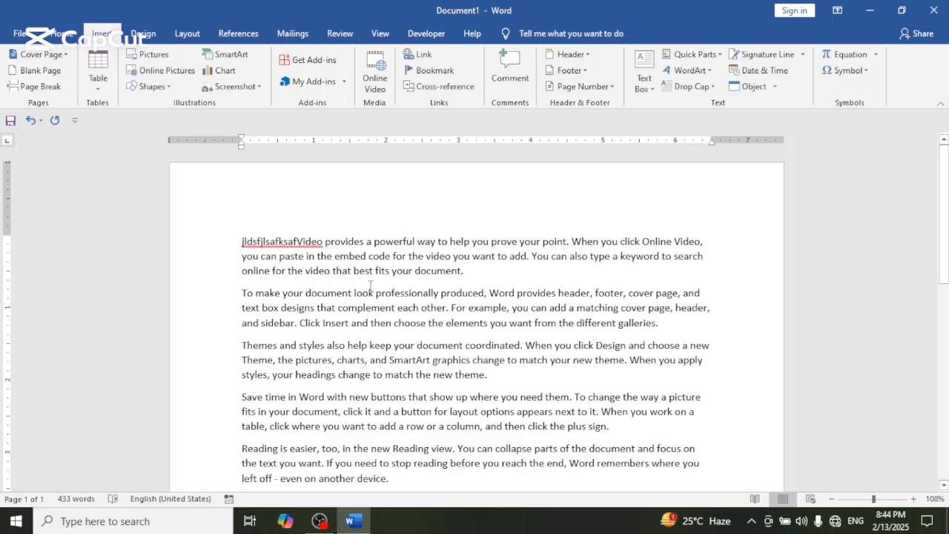
left_click(283, 241)
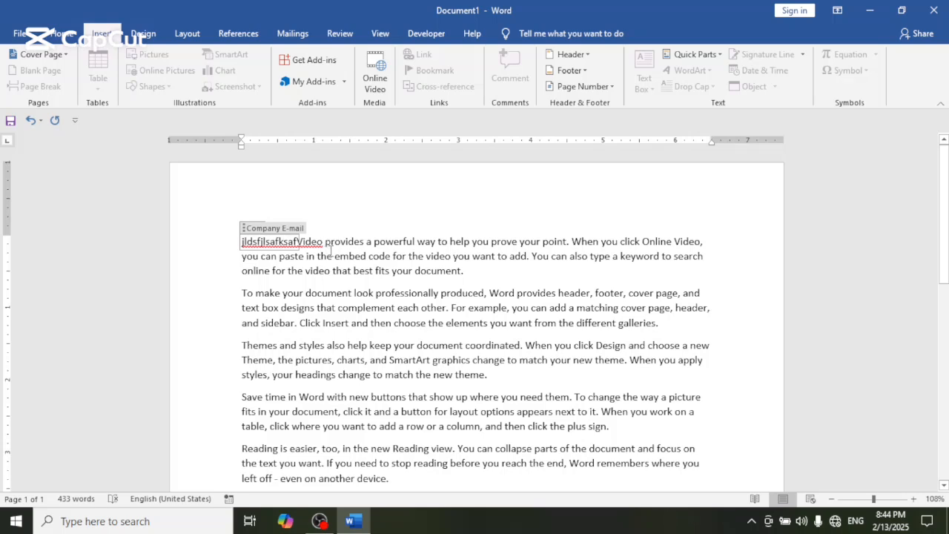
- Place the insertion point inside "provides" and examine the options of field types such as AddressBlock, Author, AutoTextList and Comments
left_click(357, 247)
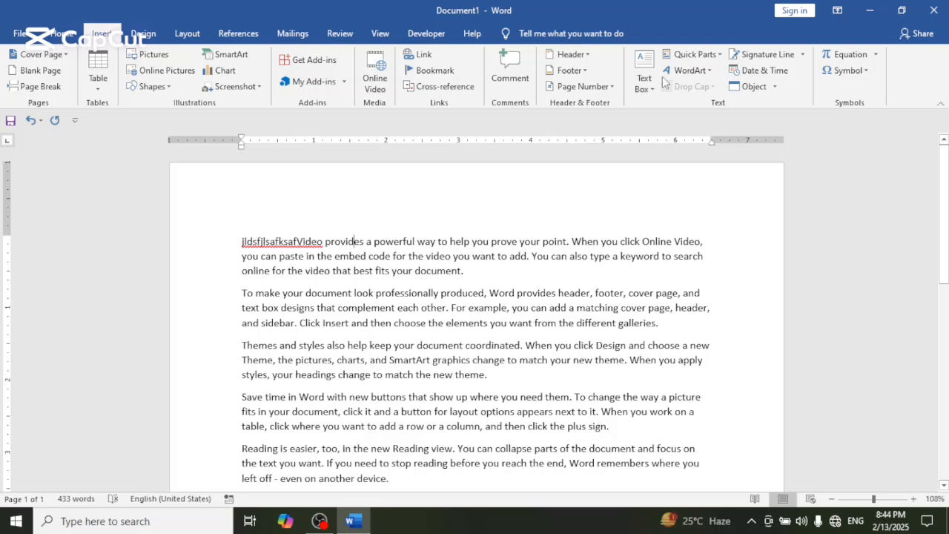
left_click(714, 58)
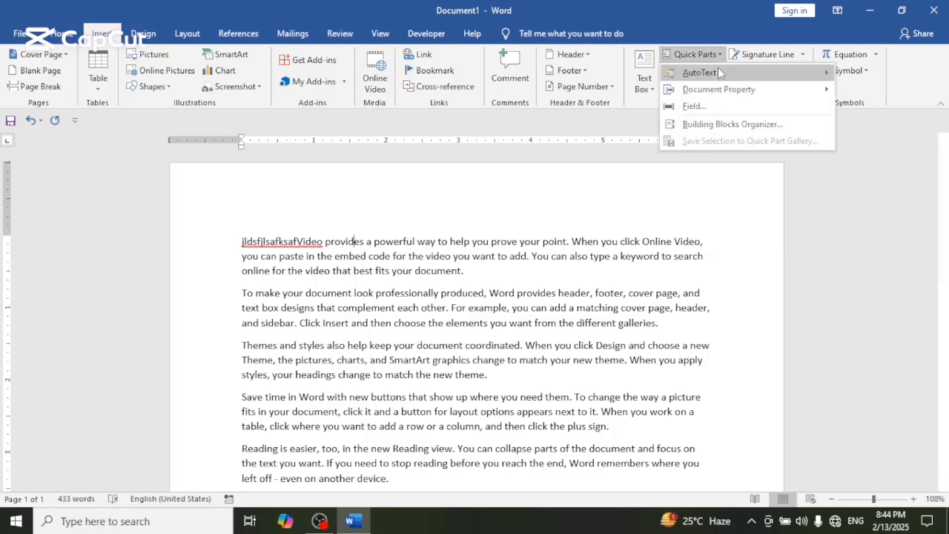
mouse_move(718, 72)
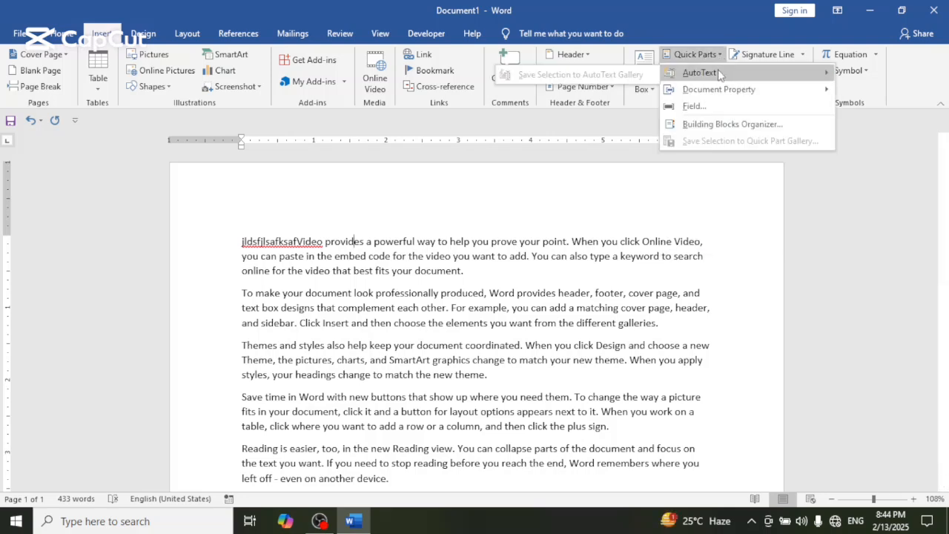
left_click(713, 109)
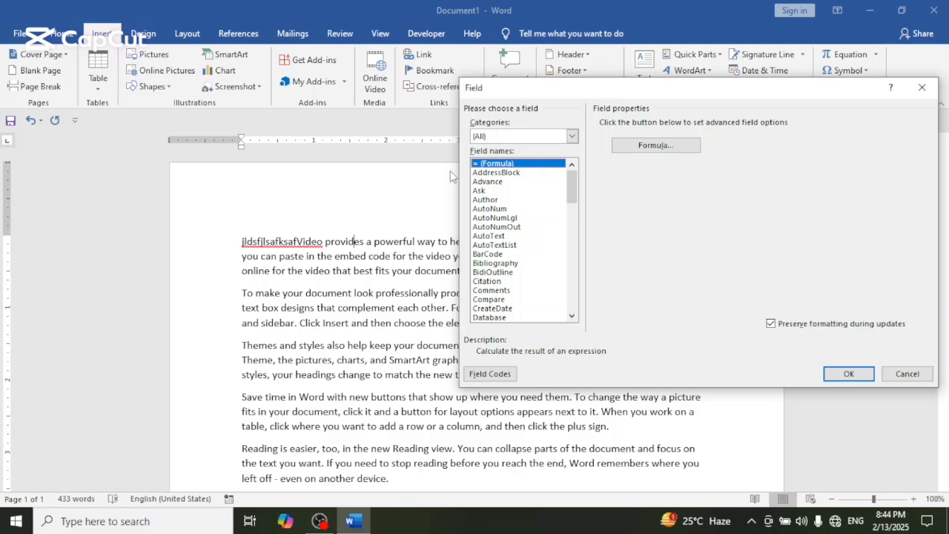
left_click(480, 173)
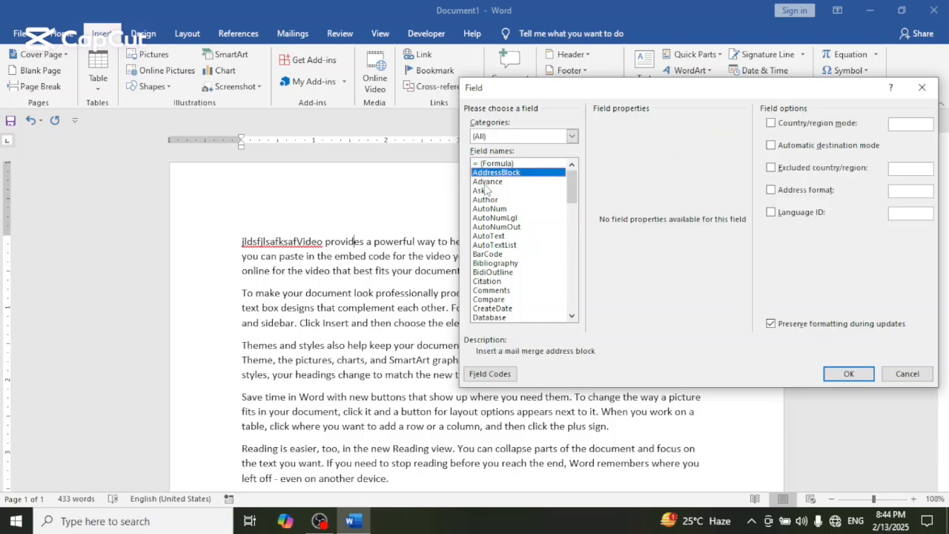
left_click(483, 191)
left_click(486, 200)
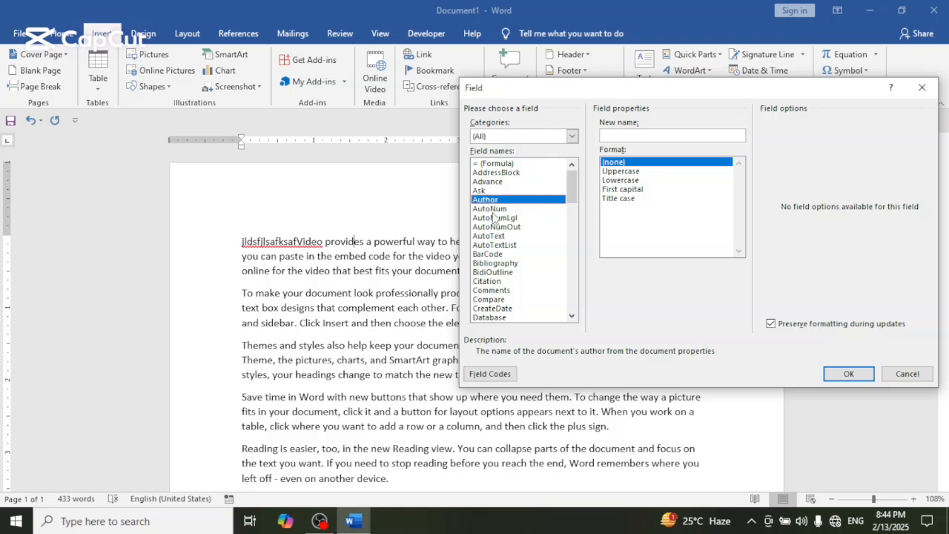
left_click(495, 218)
left_click(493, 246)
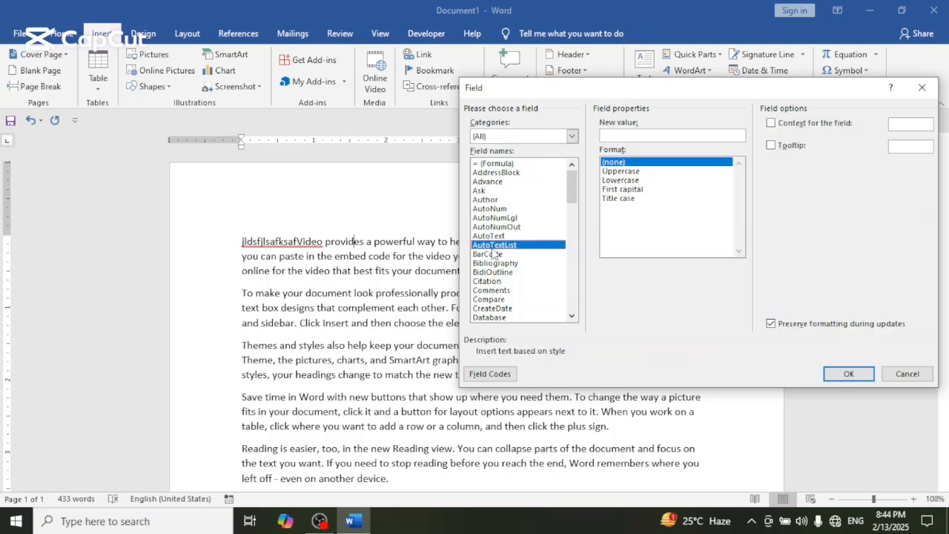
left_click(495, 264)
left_click(493, 281)
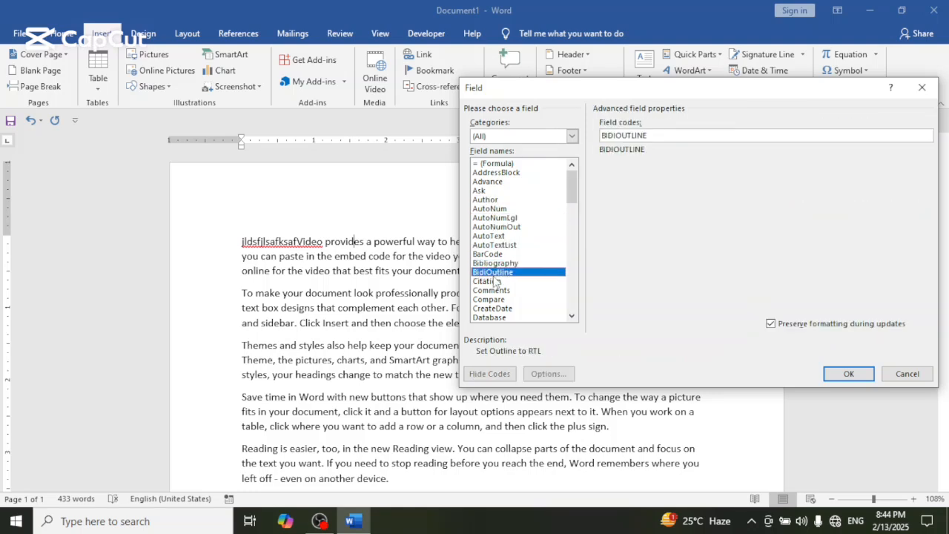
left_click(497, 293)
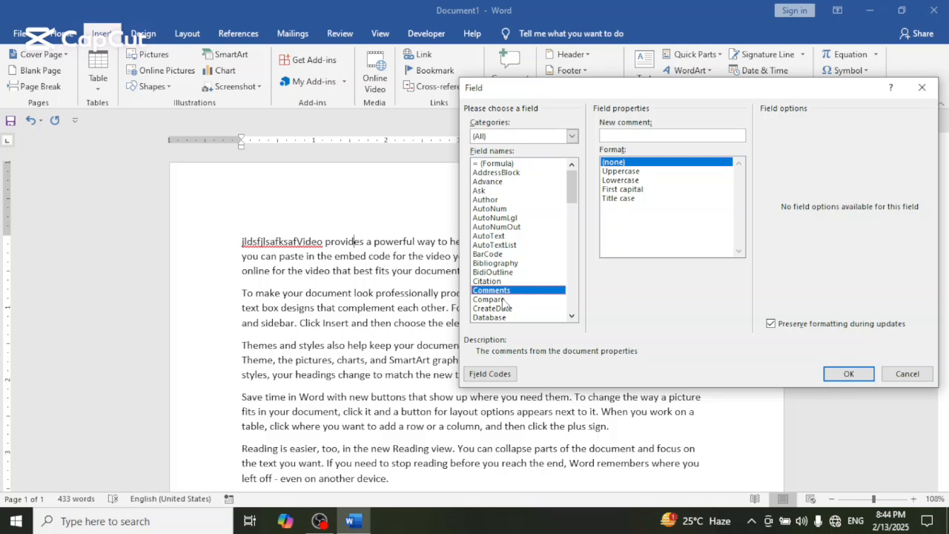
- Insert a CreateDate field inside the word "provides" in the first paragraph and select it in the text
left_click(500, 309)
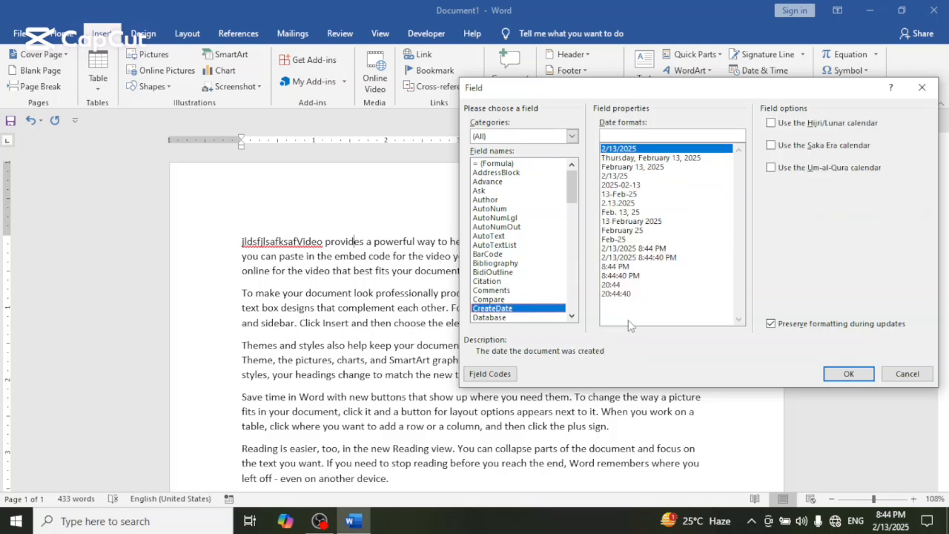
left_click(853, 373)
left_click(262, 199)
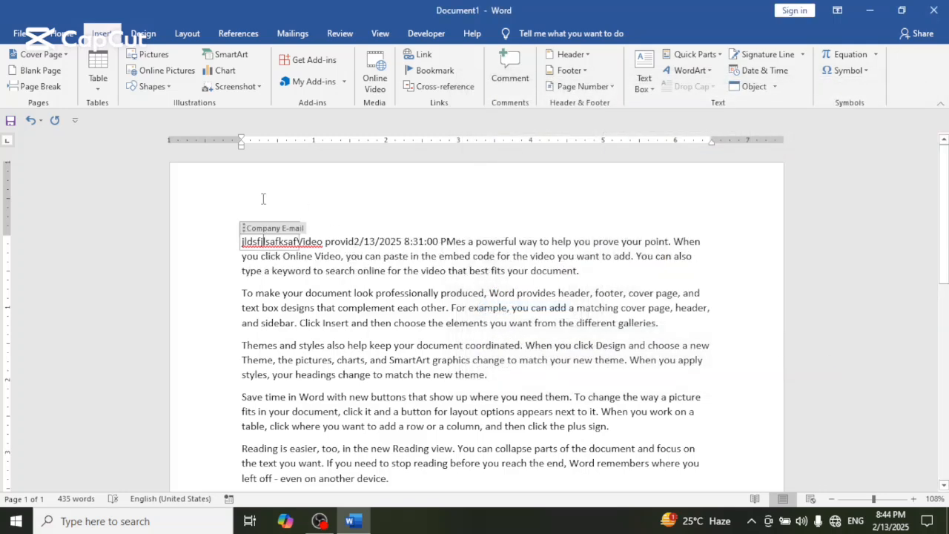
left_click(363, 243)
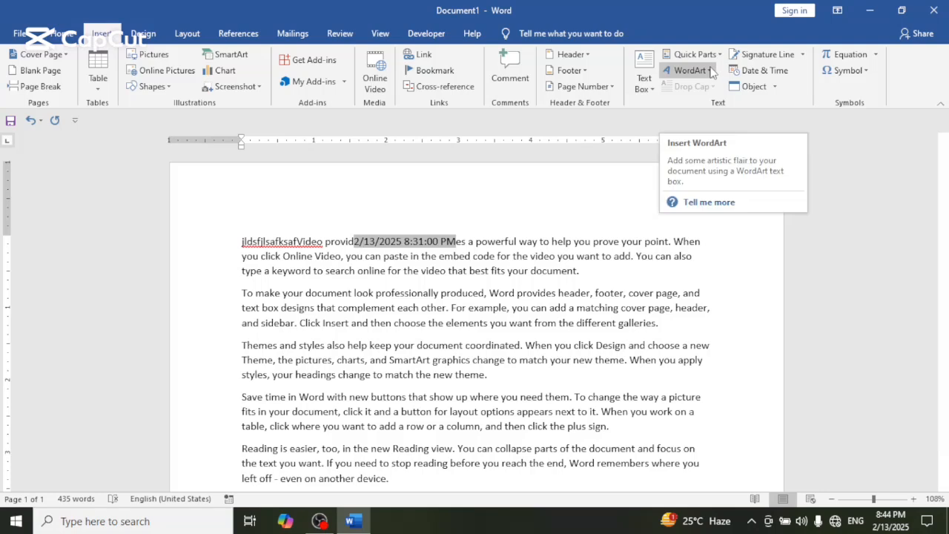
- Insert WordArt in the plain blue fill style and replace its placeholder with "lkfasdfklasdjfljksdlafjlsa"
left_click(708, 71)
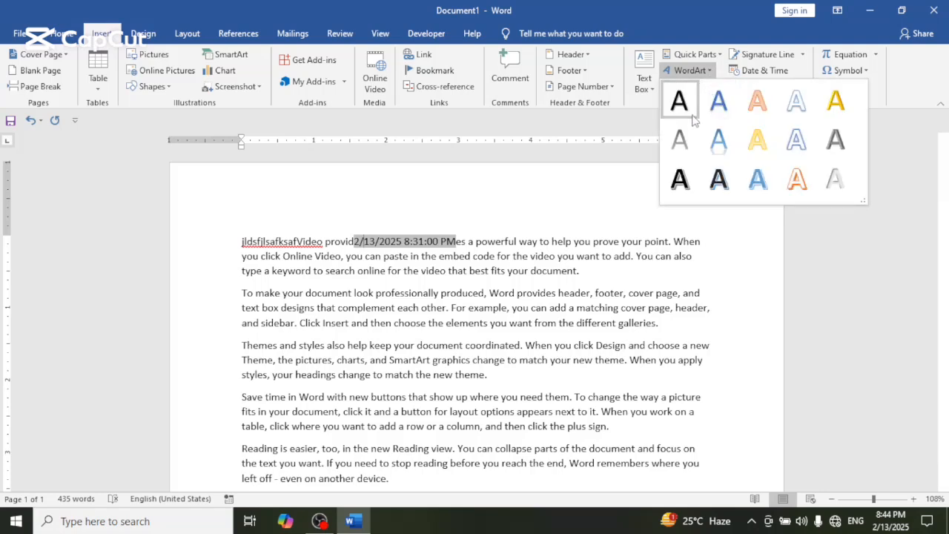
left_click(718, 97)
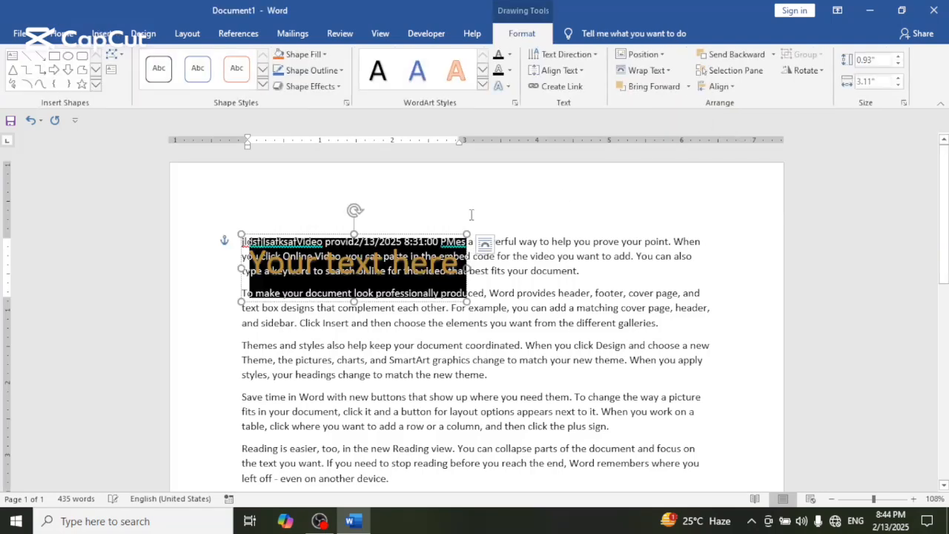
type("lkfasdf")
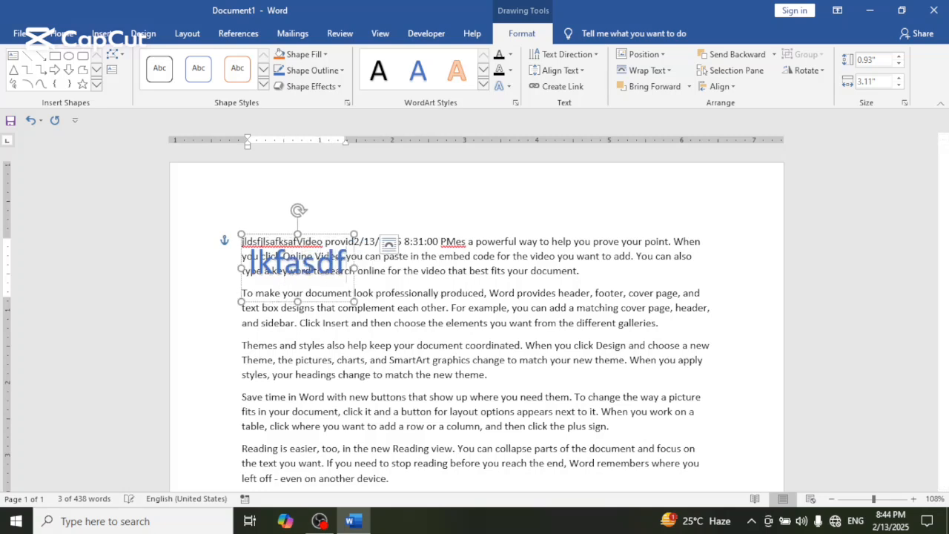
type("klasdjfljksdlafjlsa")
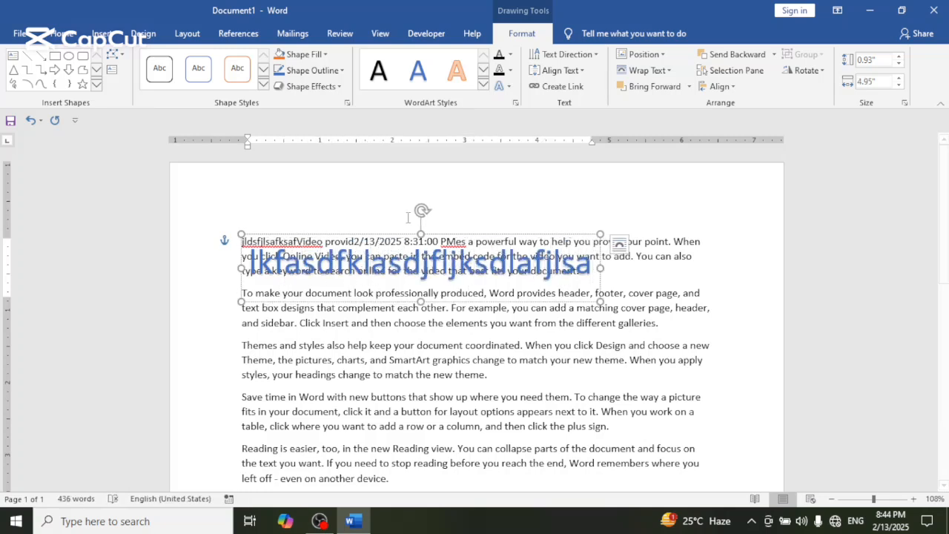
- Apply the arch Follow Path transform to the WordArt and stretch its height to about 2.63 inches
left_click(509, 88)
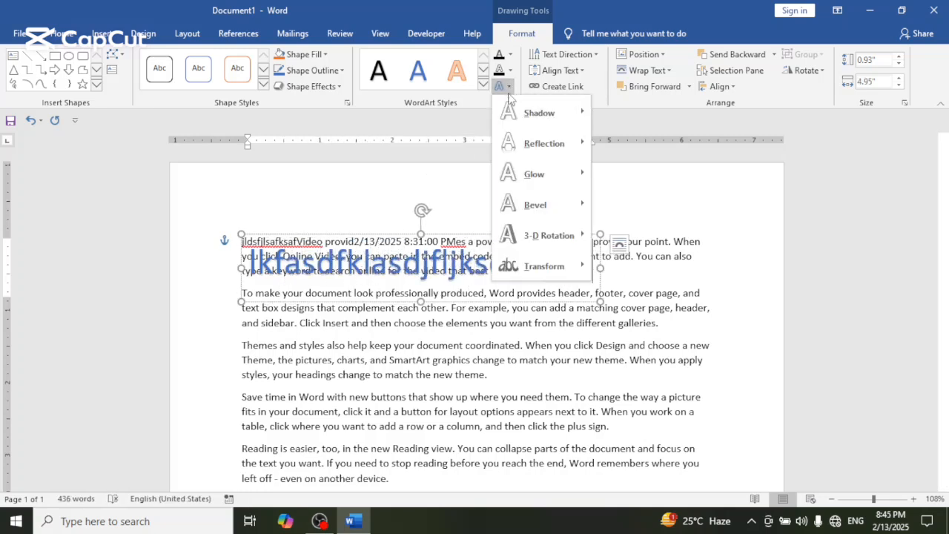
mouse_move(529, 267)
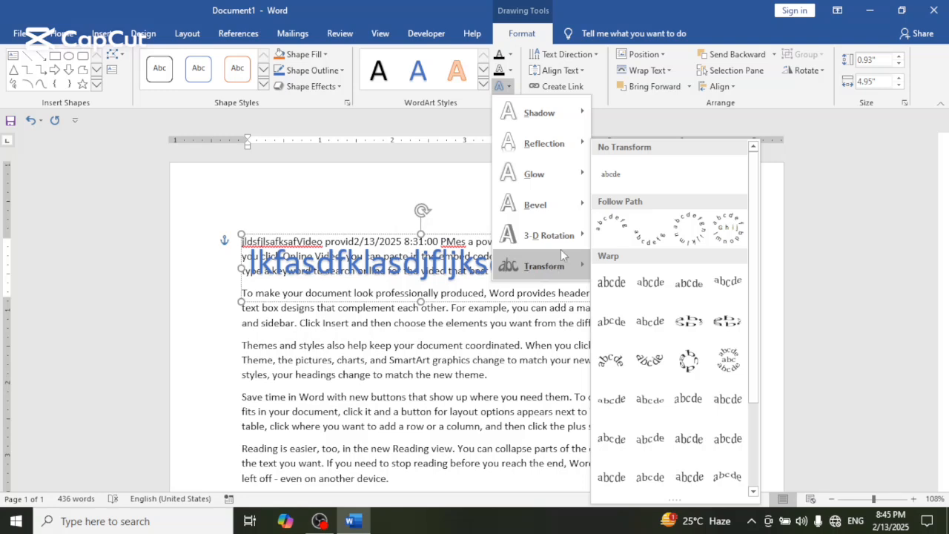
left_click(606, 228)
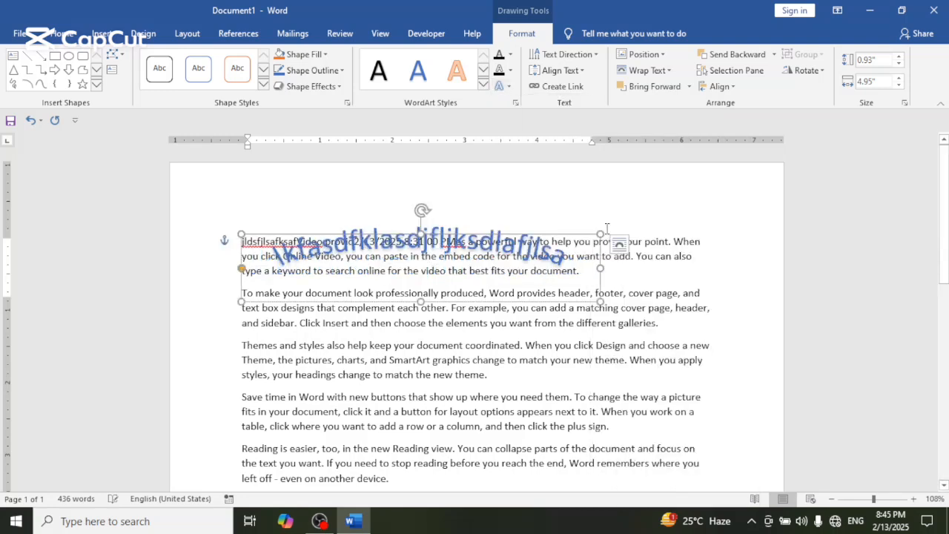
left_click_drag(422, 302, 440, 423)
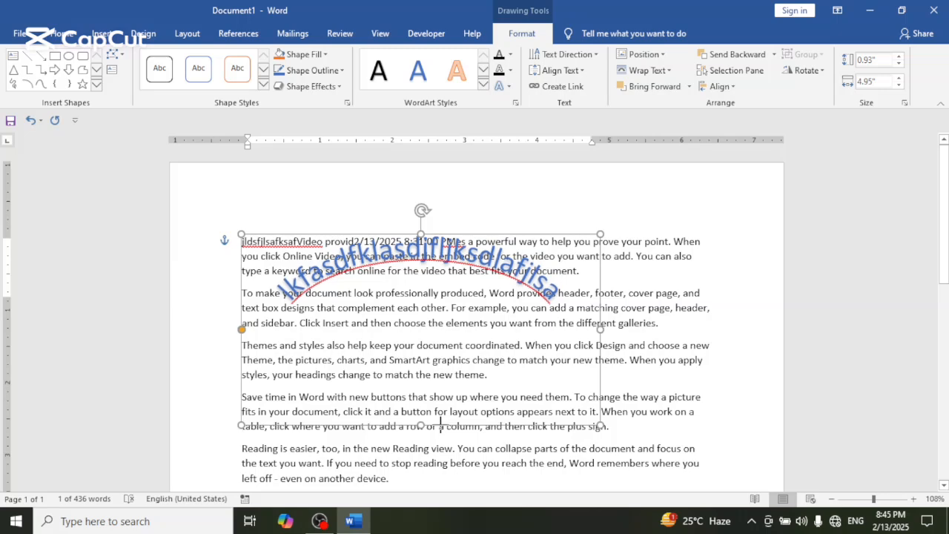
left_click(658, 319)
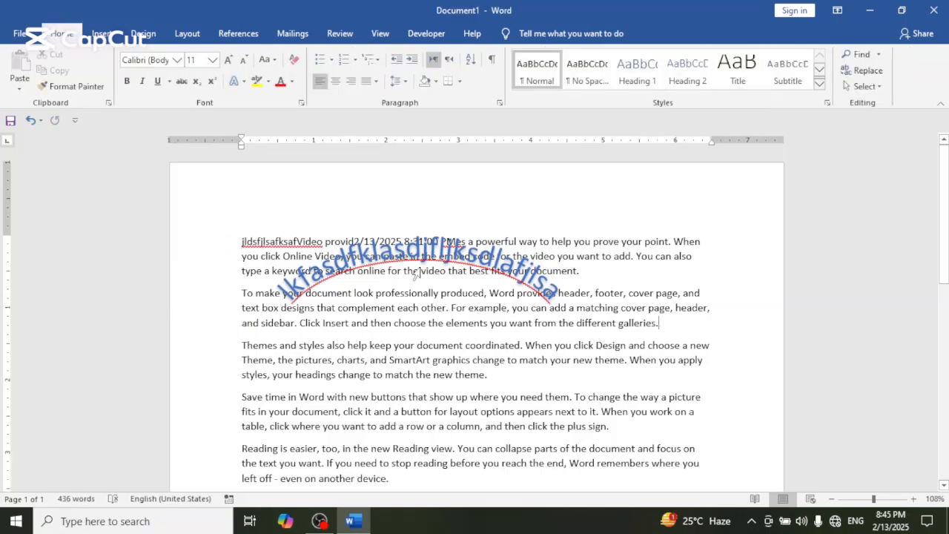
- Select the WordArt and undo its resizing, arch transform and replacement text
left_click(432, 270)
left_click(392, 285)
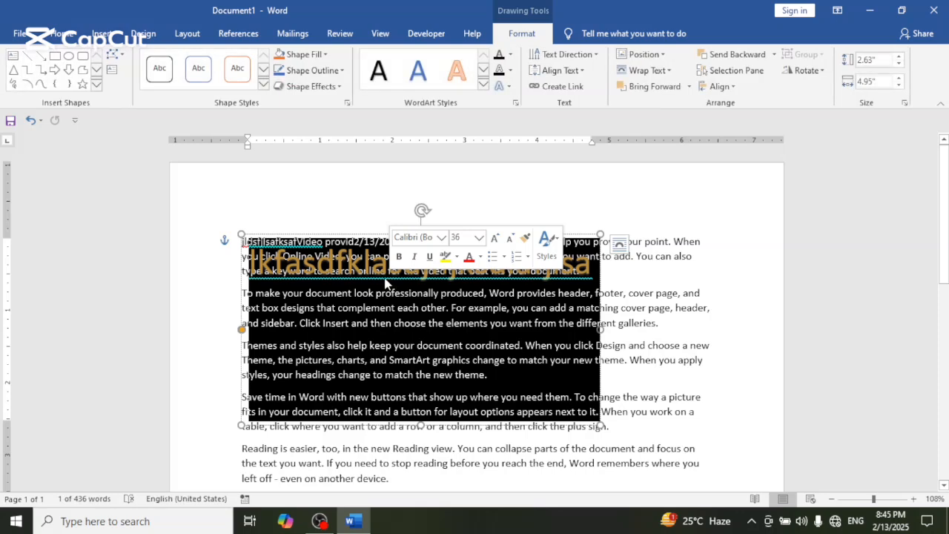
key("ctrl+z")
key("ctrl+z")
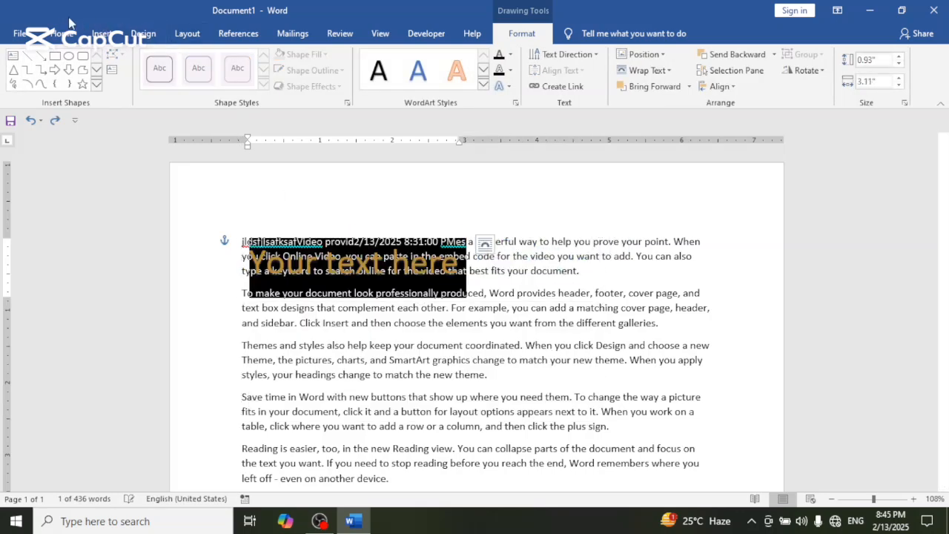
- Insert a signature line at the end of the third paragraph with the signer's name and title "hbl", and undo it
left_click(101, 34)
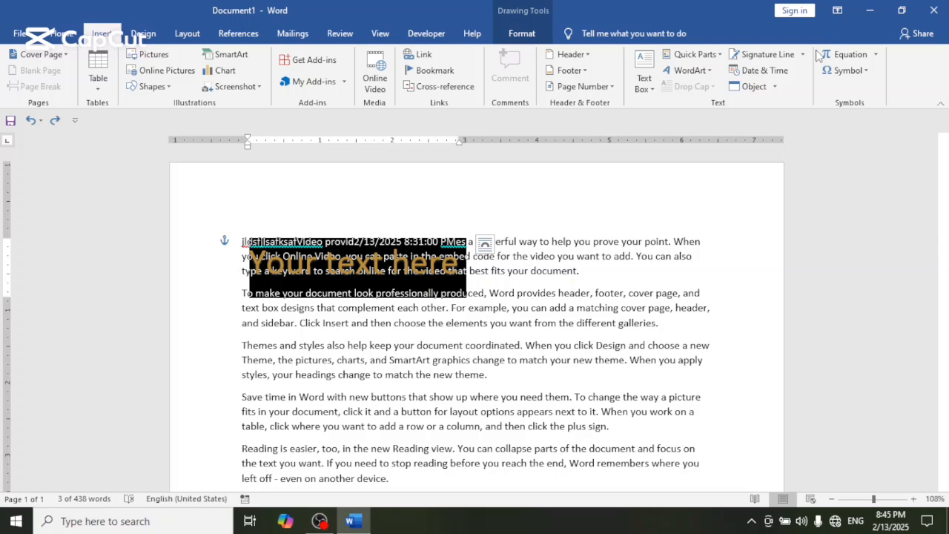
left_click(491, 375)
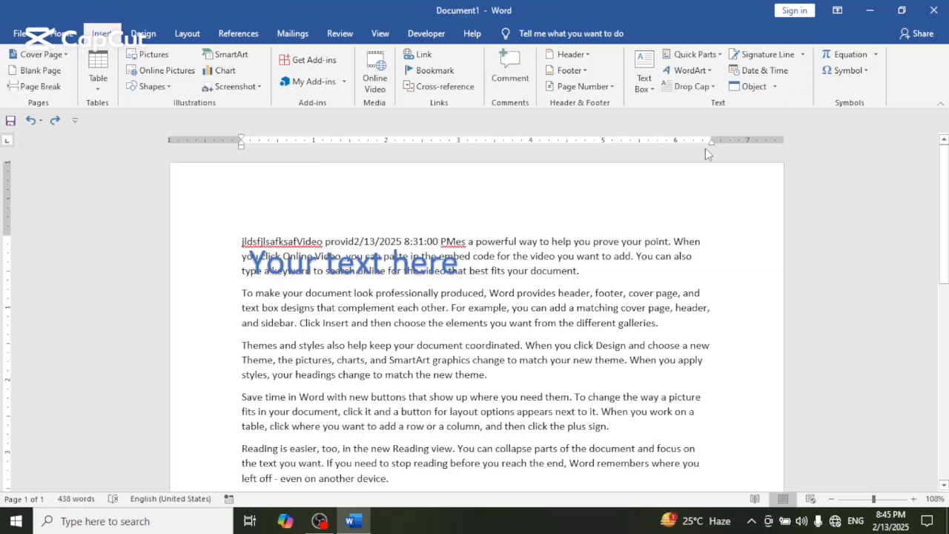
left_click(795, 53)
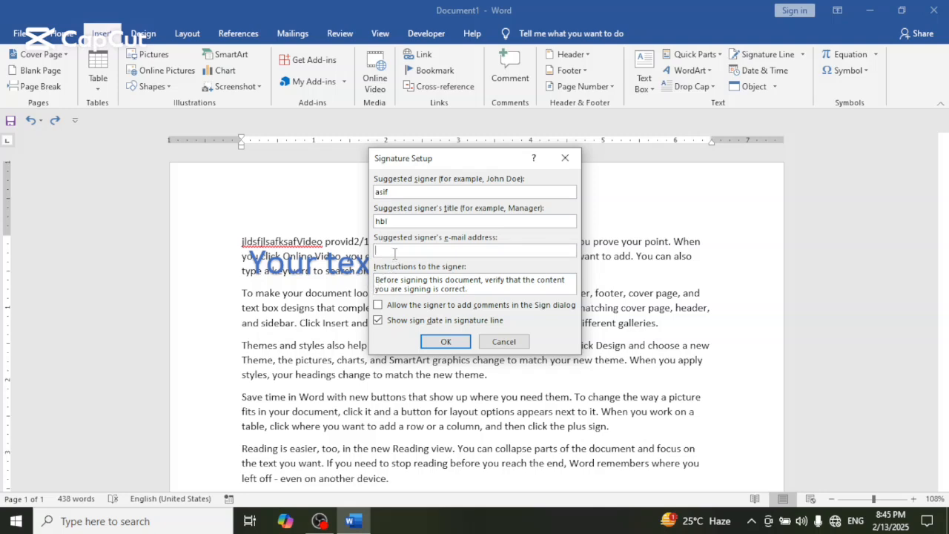
left_click(448, 344)
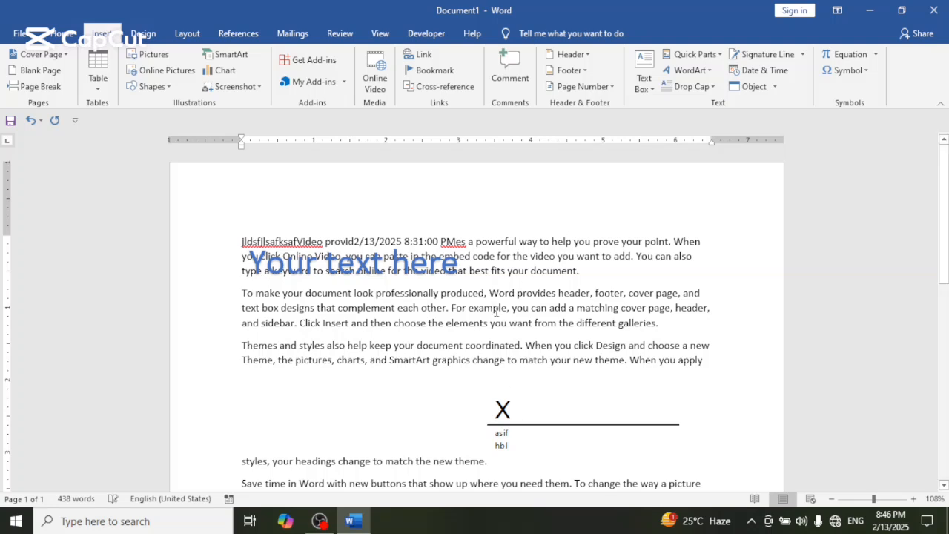
key("ctrl+z")
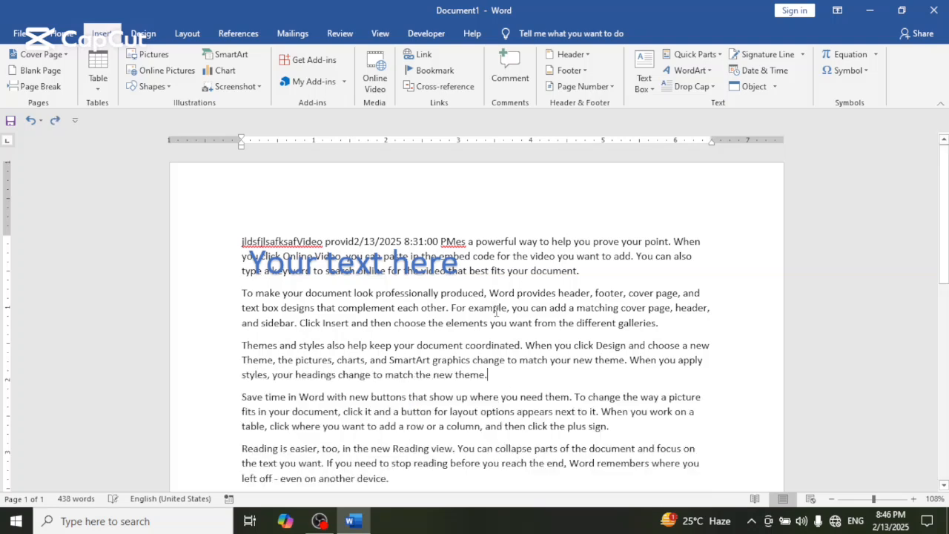
- Insert the current date in the 2/13/2025 format at the end of the third paragraph
left_click(763, 70)
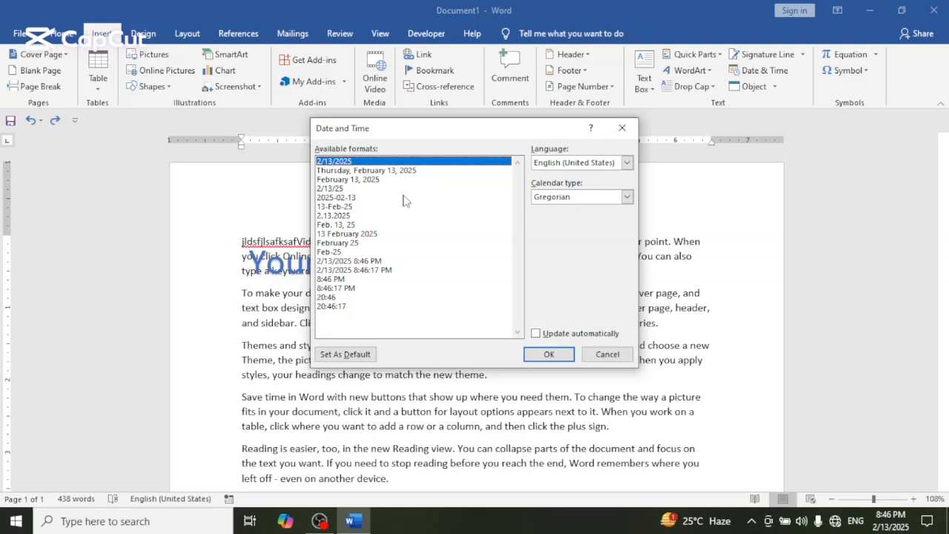
left_click(548, 355)
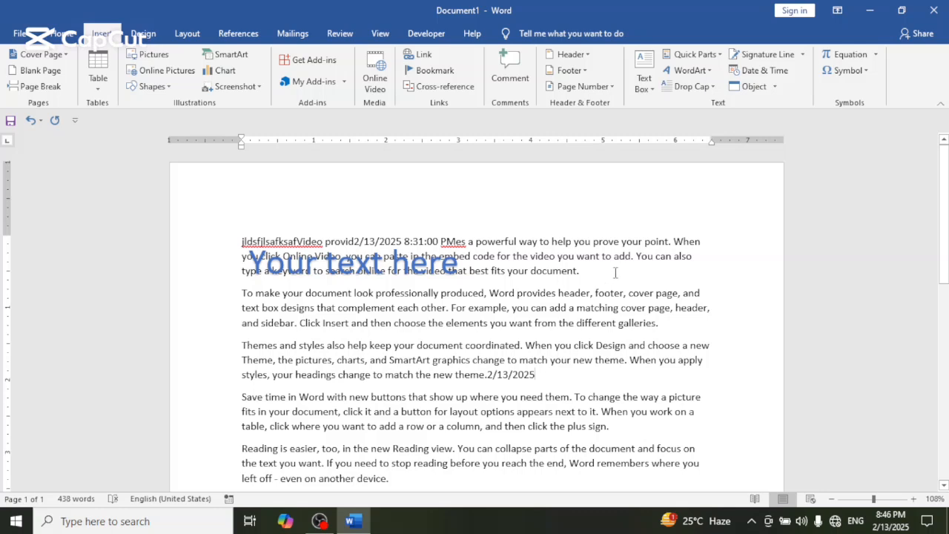
- Look through the new object types, including CorelDRAW 2021 Graphic, and try to insert a FEPEdit Control object after the date
left_click(775, 86)
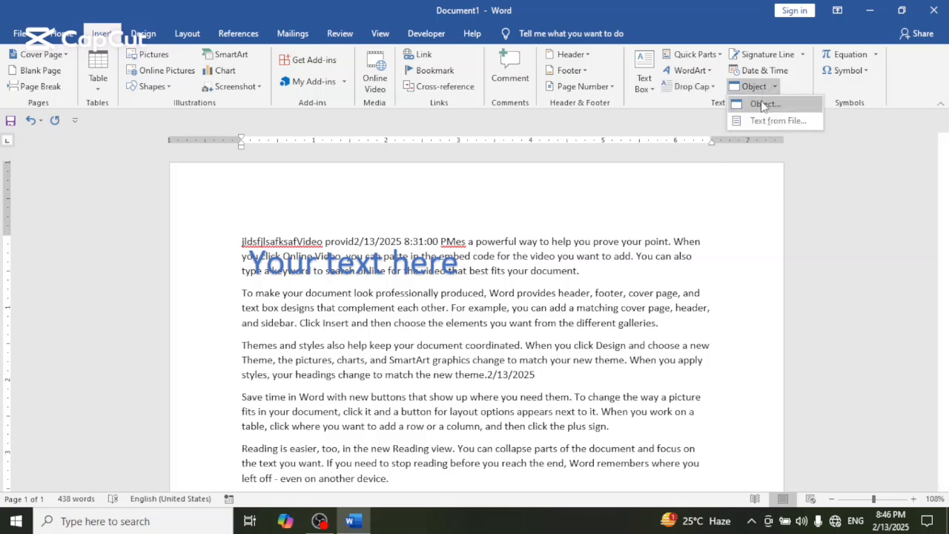
left_click(762, 104)
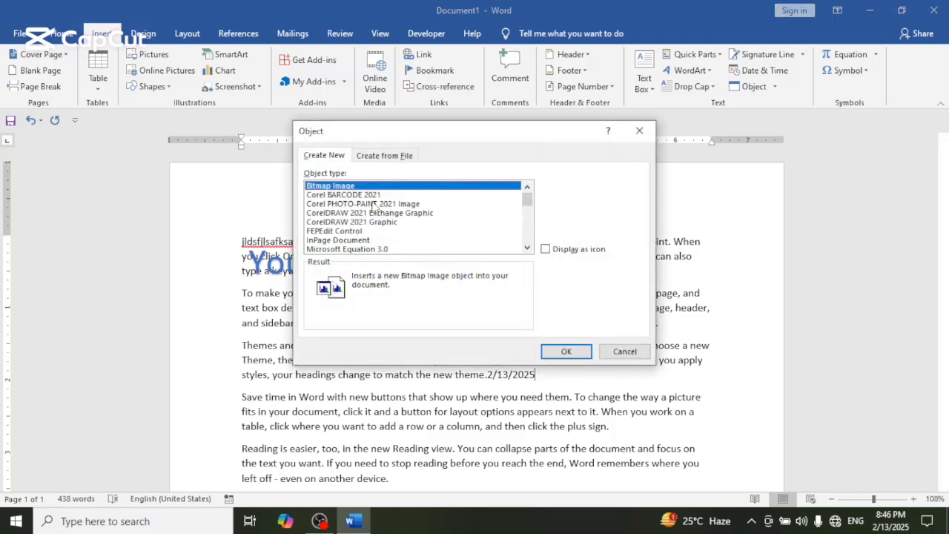
left_click(373, 203)
left_click(362, 222)
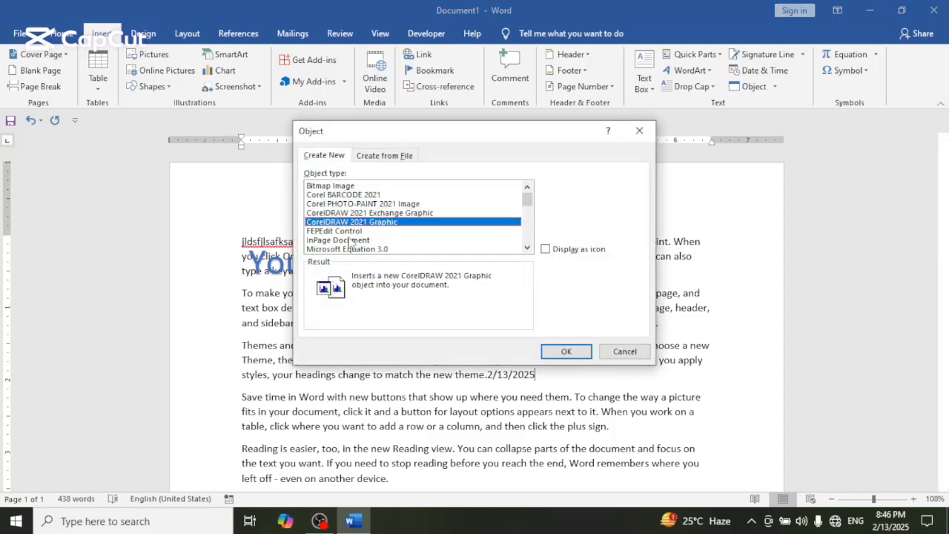
left_click(350, 241)
left_click(350, 233)
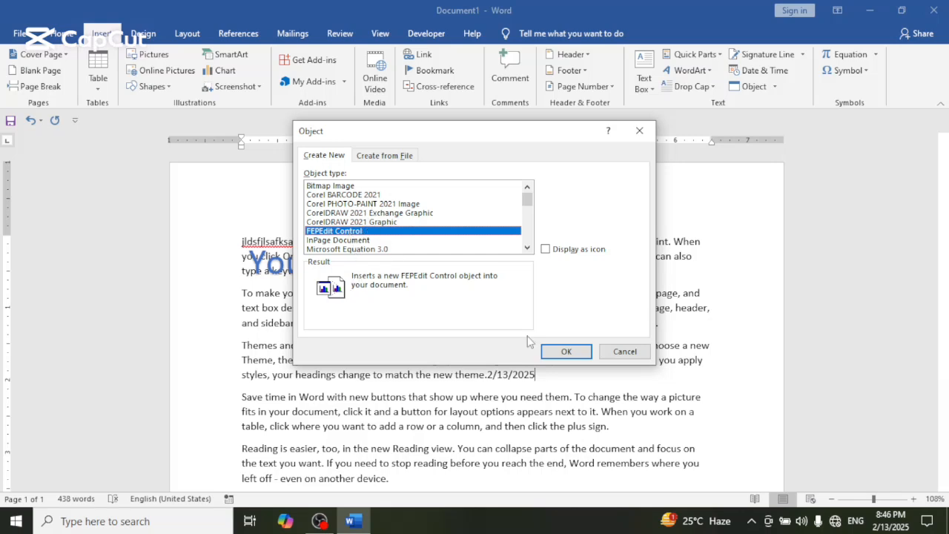
left_click(548, 350)
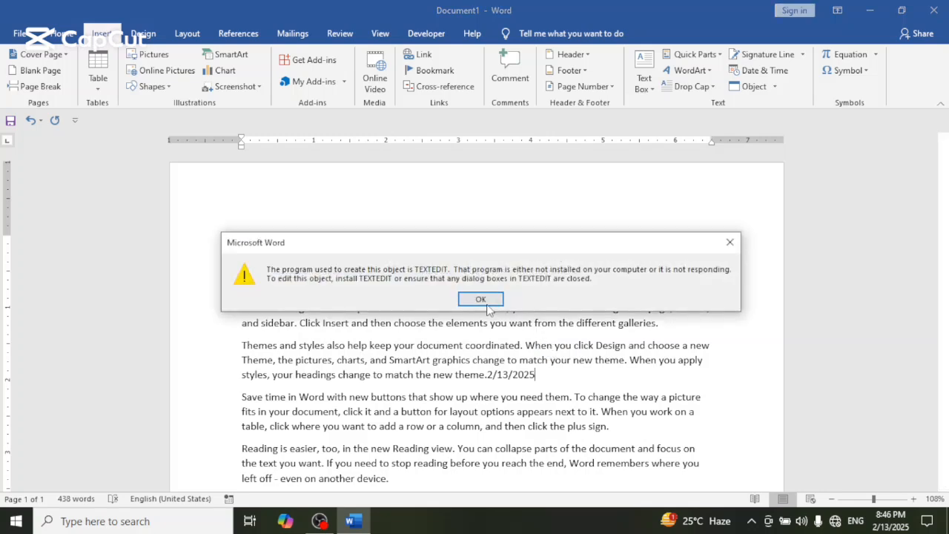
left_click(482, 300)
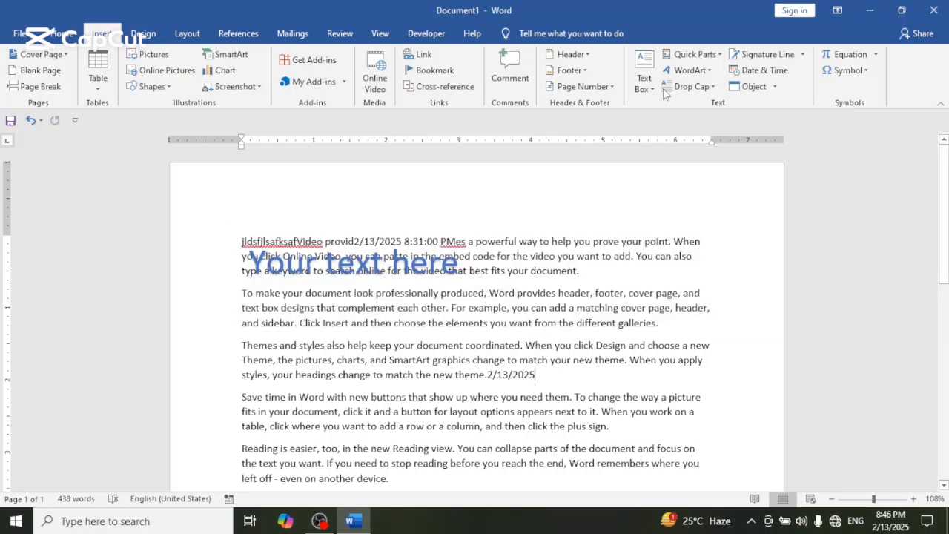
- View the Word documents offered for inserting text from a file, and close the file selection without inserting any
left_click(774, 92)
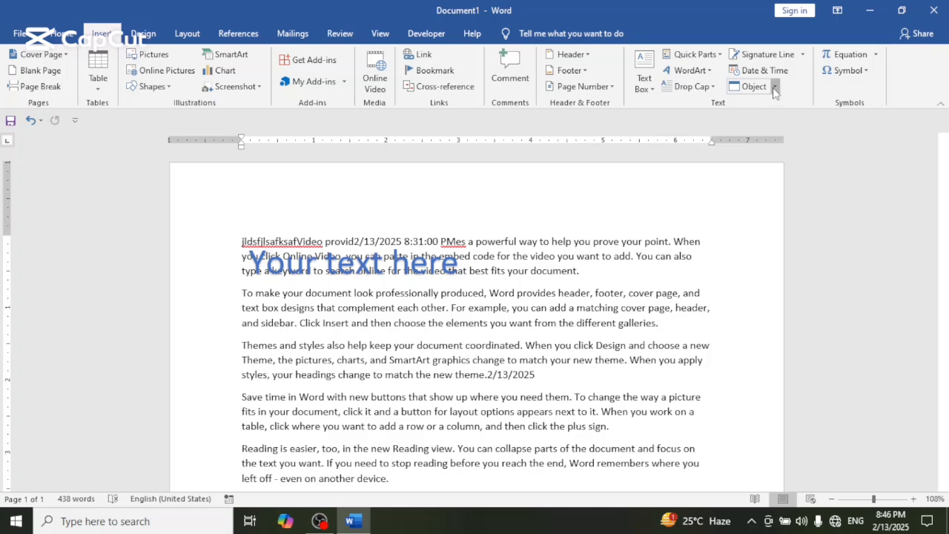
left_click(770, 120)
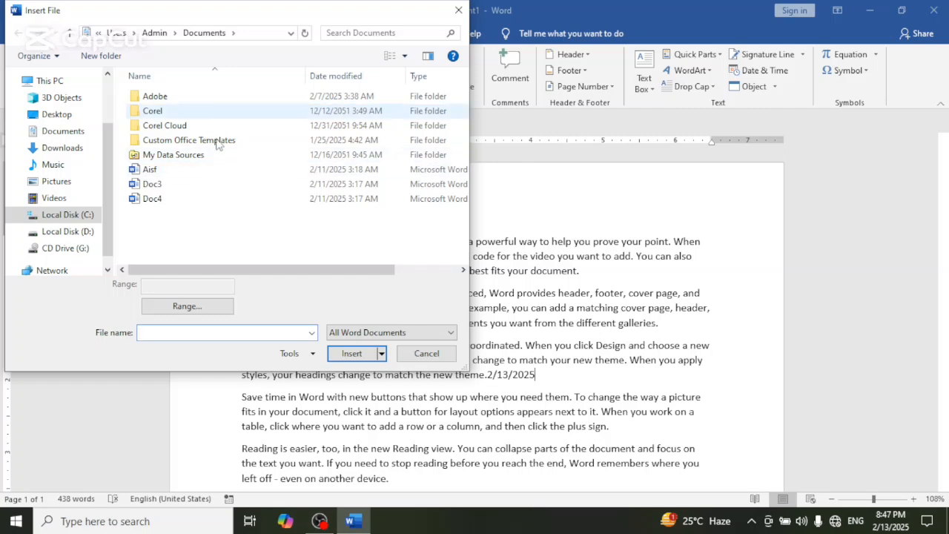
left_click(457, 10)
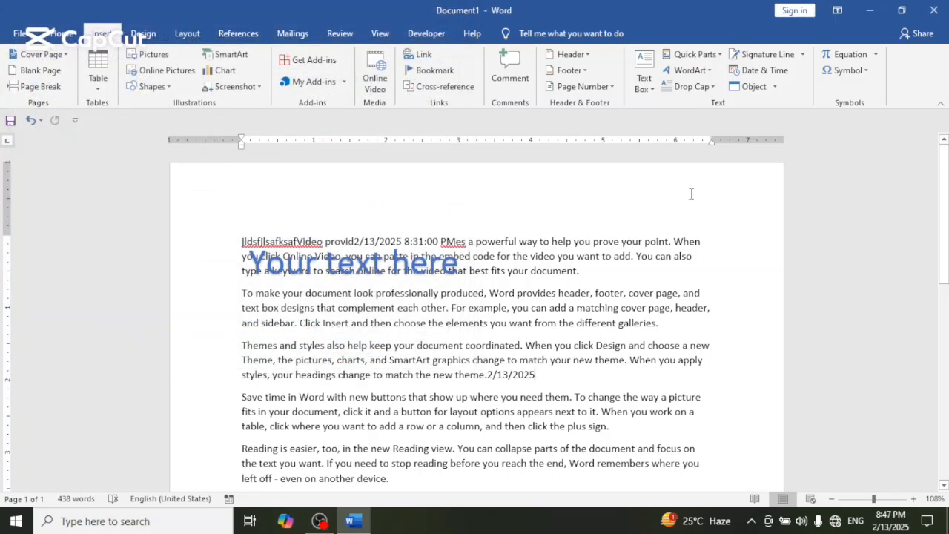